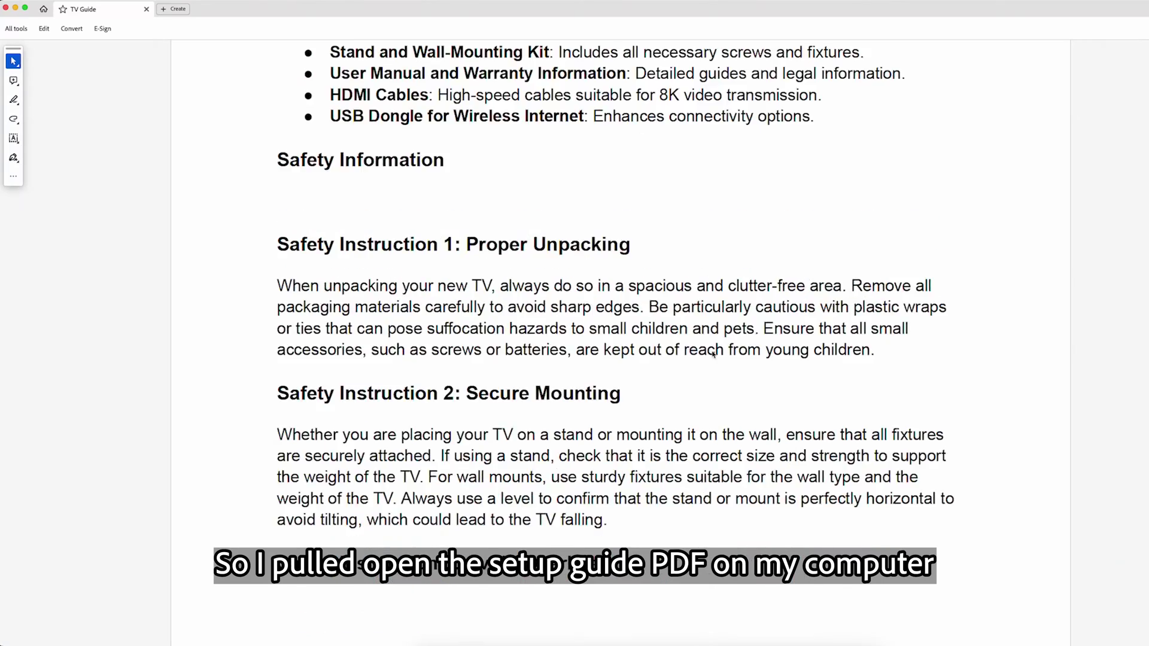
pyautogui.scroll(2, 711, 353)
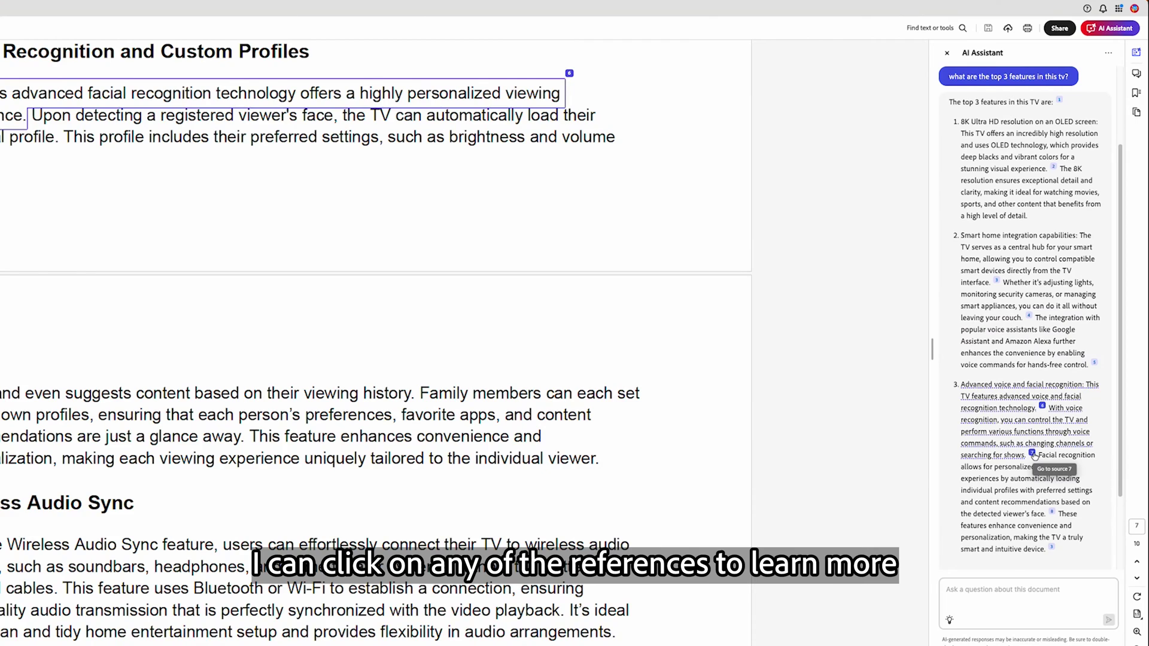
# Follow citation 7 to the highlighted voice-command sentence in Voice Activated Controls on page 7.
pyautogui.click(1032, 454)
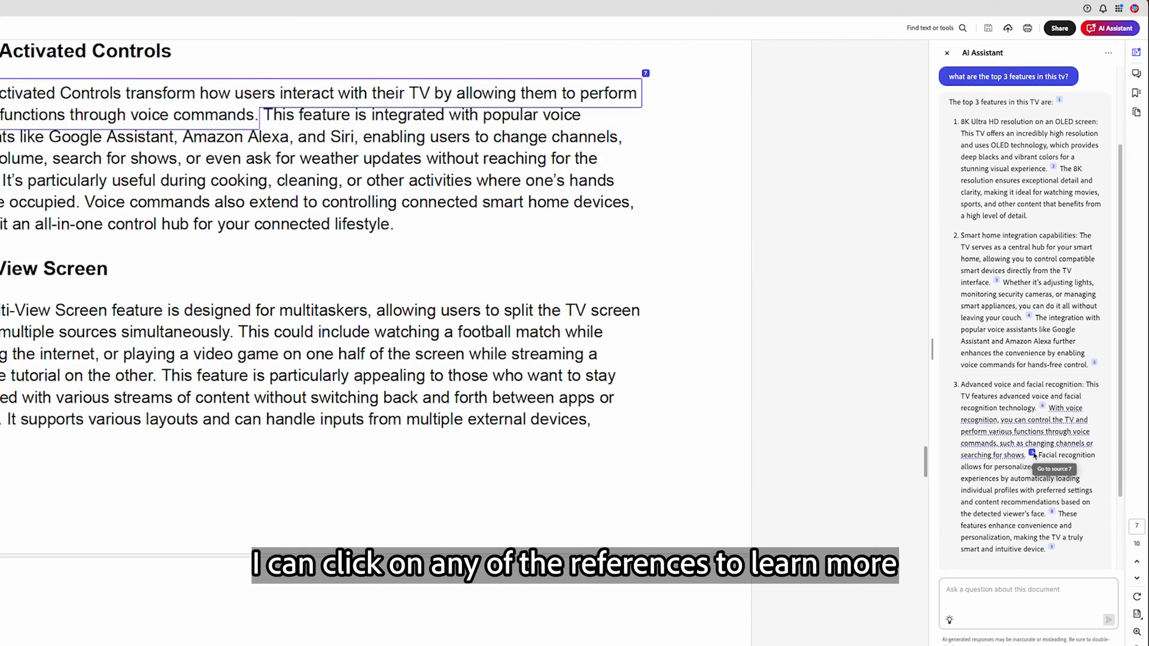